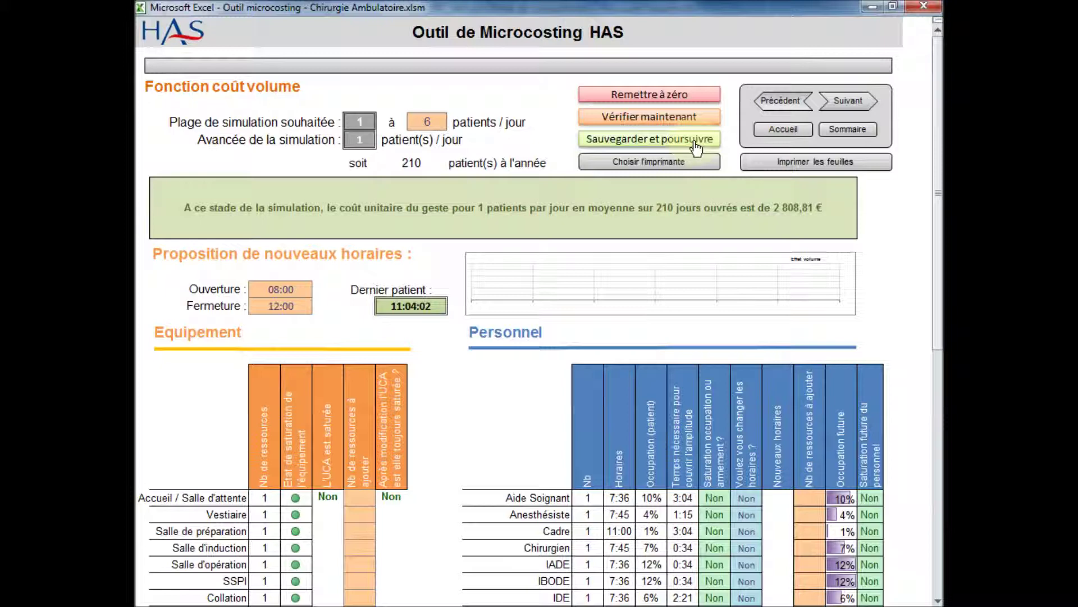
Step: Save the one-patient stage of the simulation, continue to two patients per day, and set the proposed closing time (Fermeture) to 13:30
click(696, 143)
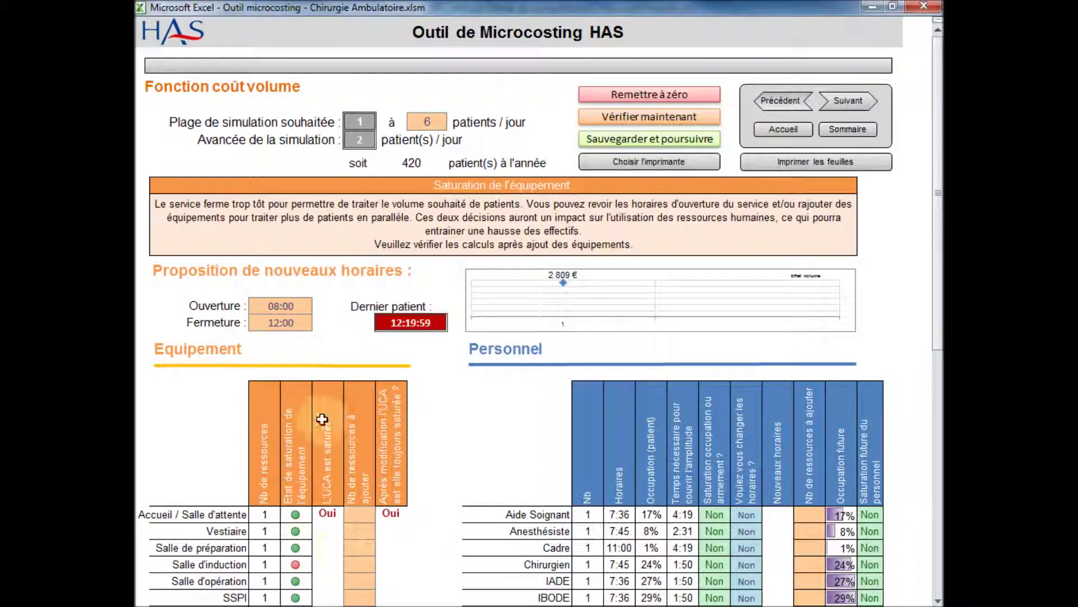
click(302, 323)
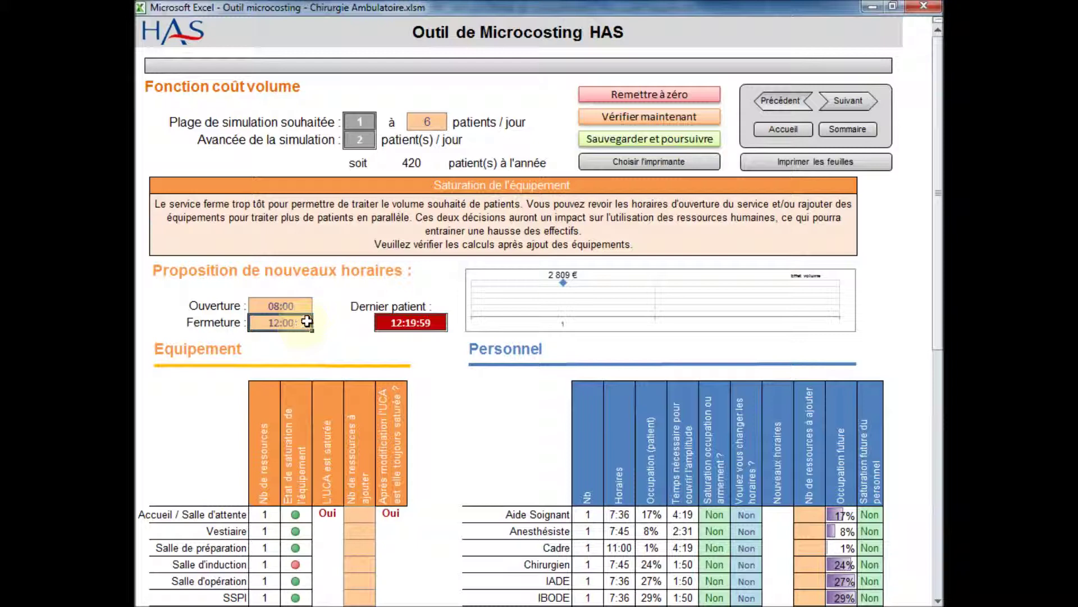
text(13:2)
text(0)
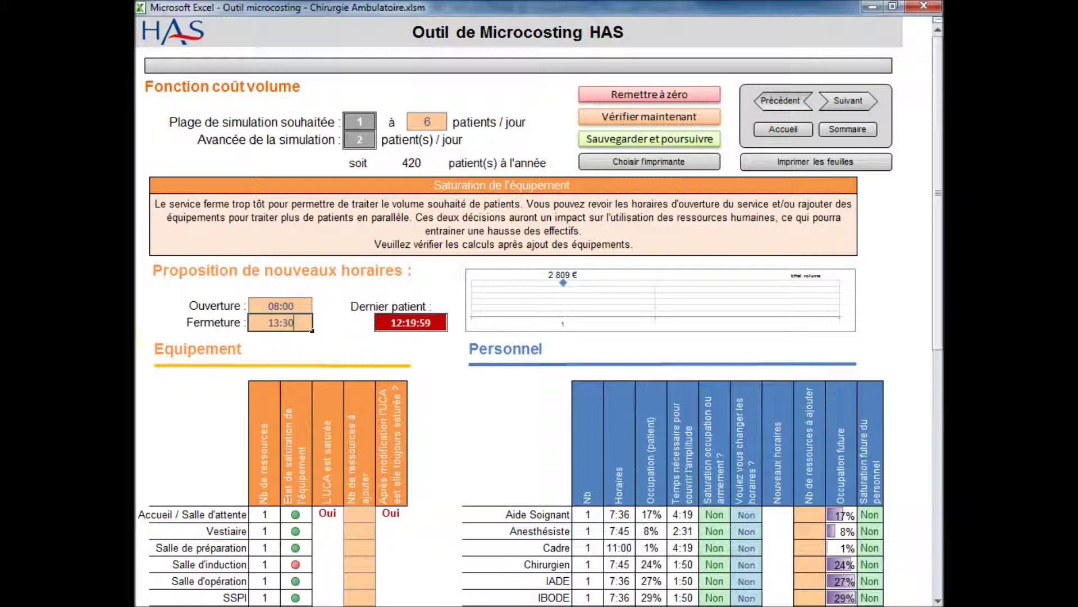
click(337, 341)
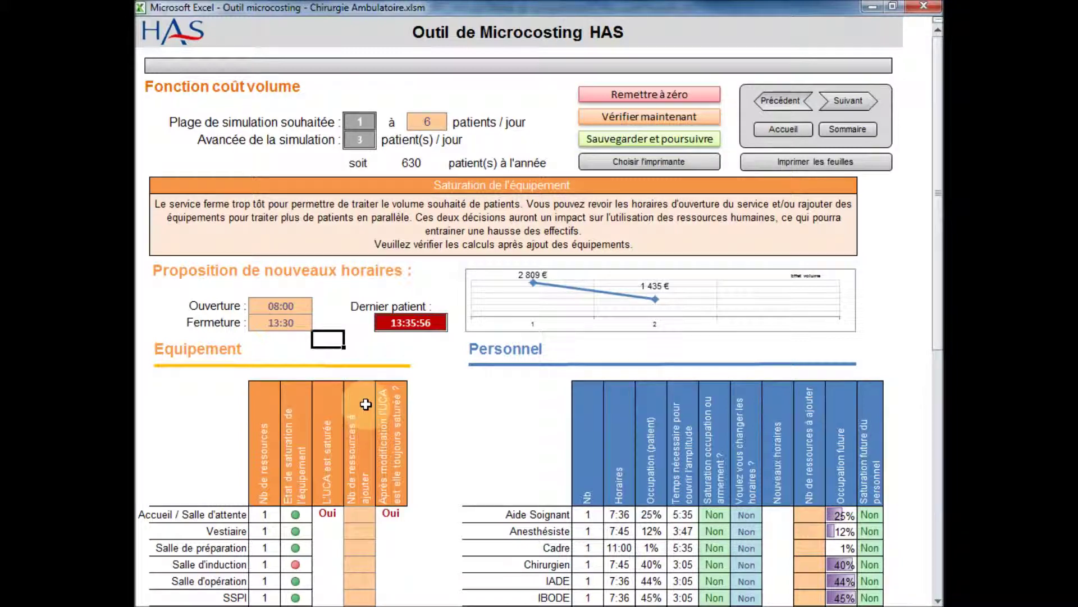
Step: Set the proposed closing time (Fermeture) to 14:00 for the three-patients-per-day stage
click(289, 322)
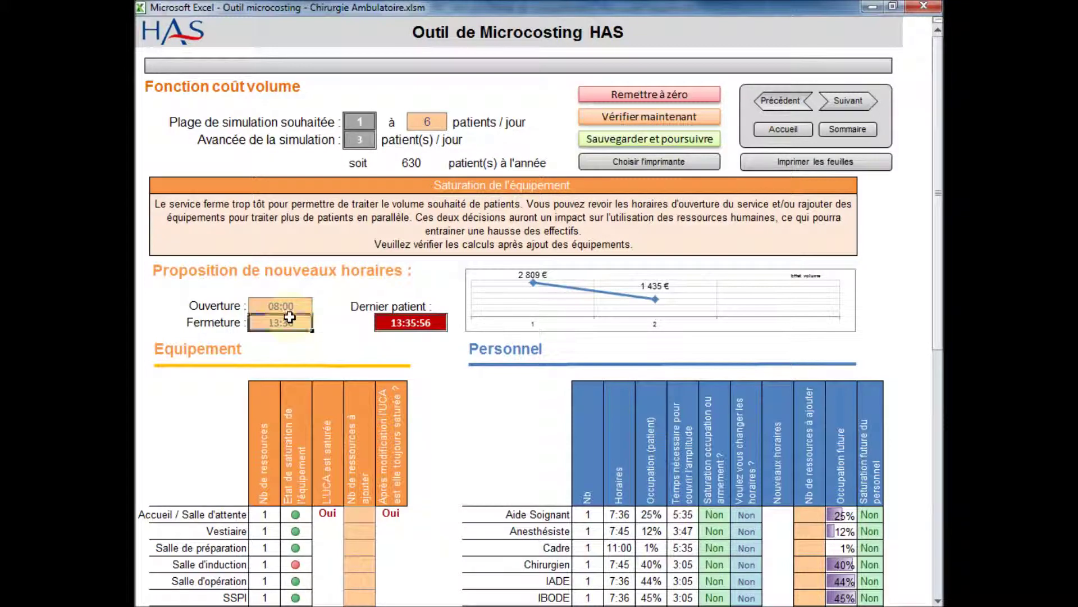
text(1)
text(00)
key(Return)
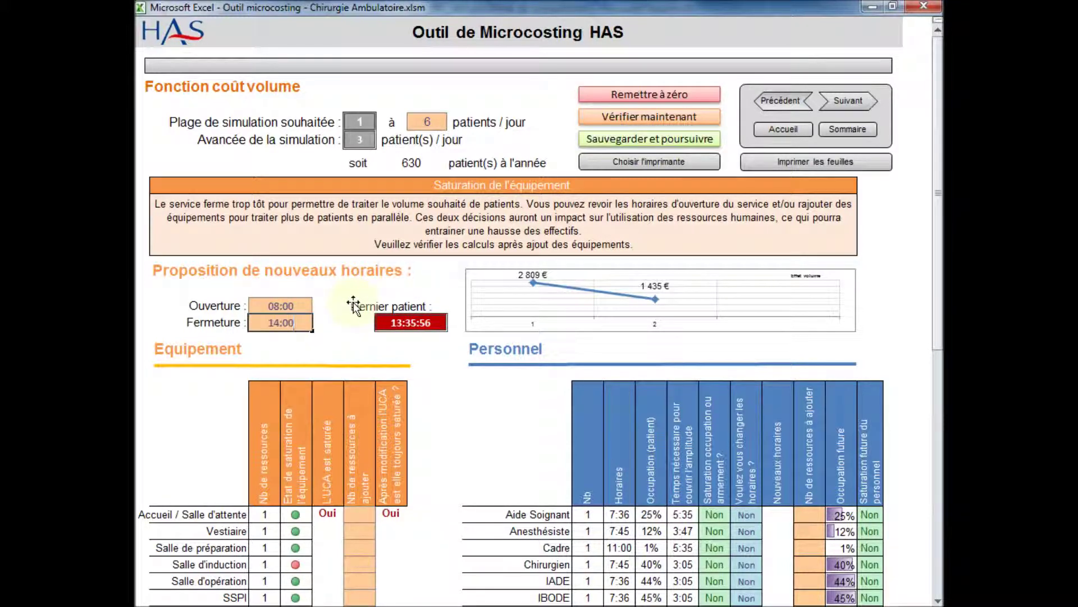
click(348, 345)
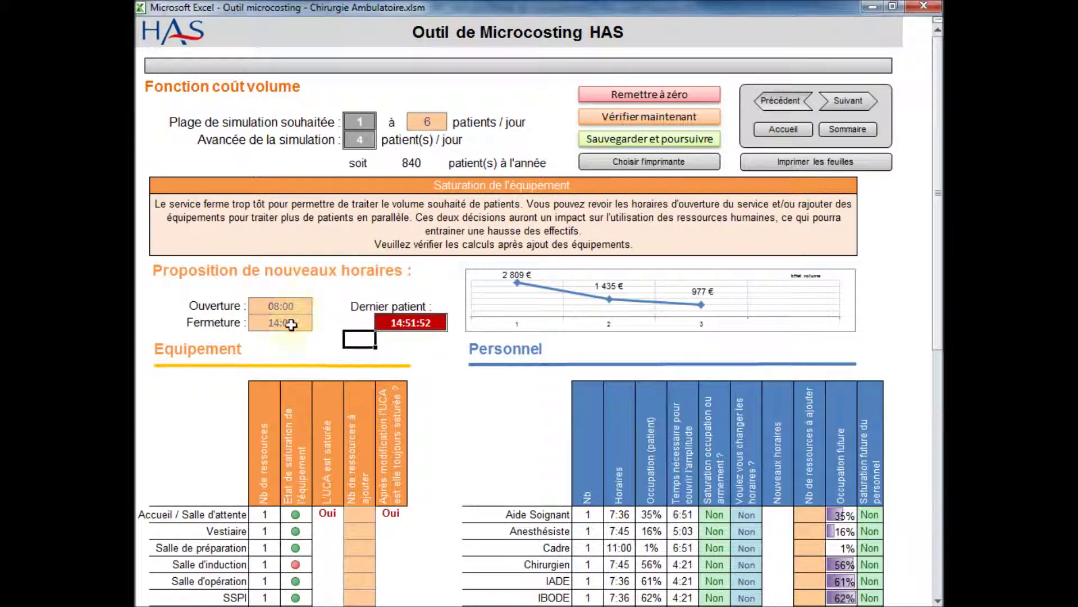
Step: Set the proposed closing time (Fermeture) to 18:00 for the four-patients-per-day stage
click(291, 324)
text(18:00)
key(Return)
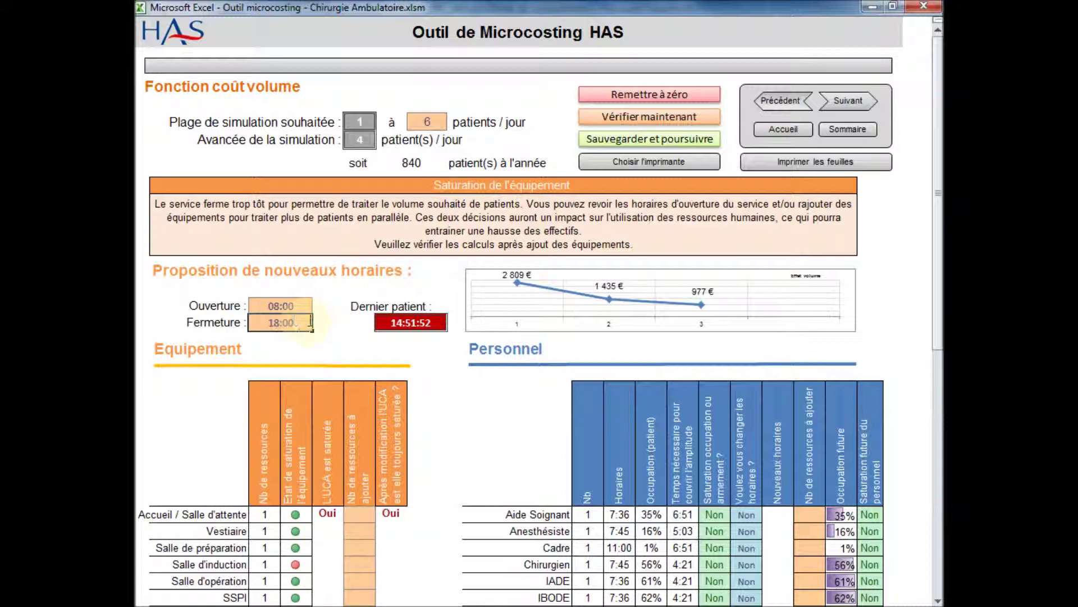
click(319, 344)
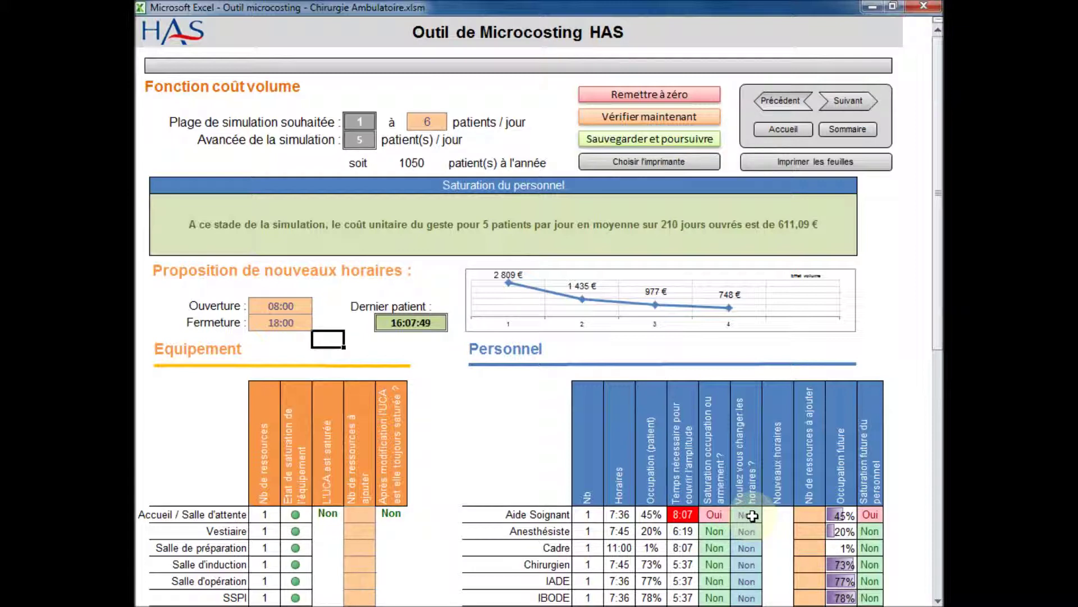
Step: Choose Oui for changing the Aide Soignant's working hours and set the new hours to 09:00
click(752, 515)
click(769, 514)
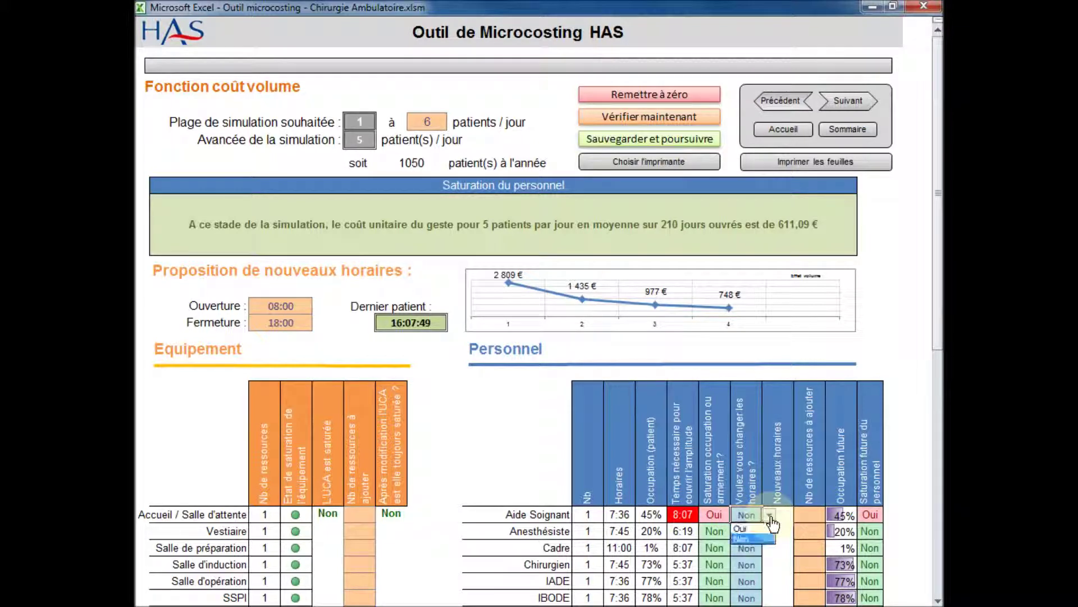
click(762, 529)
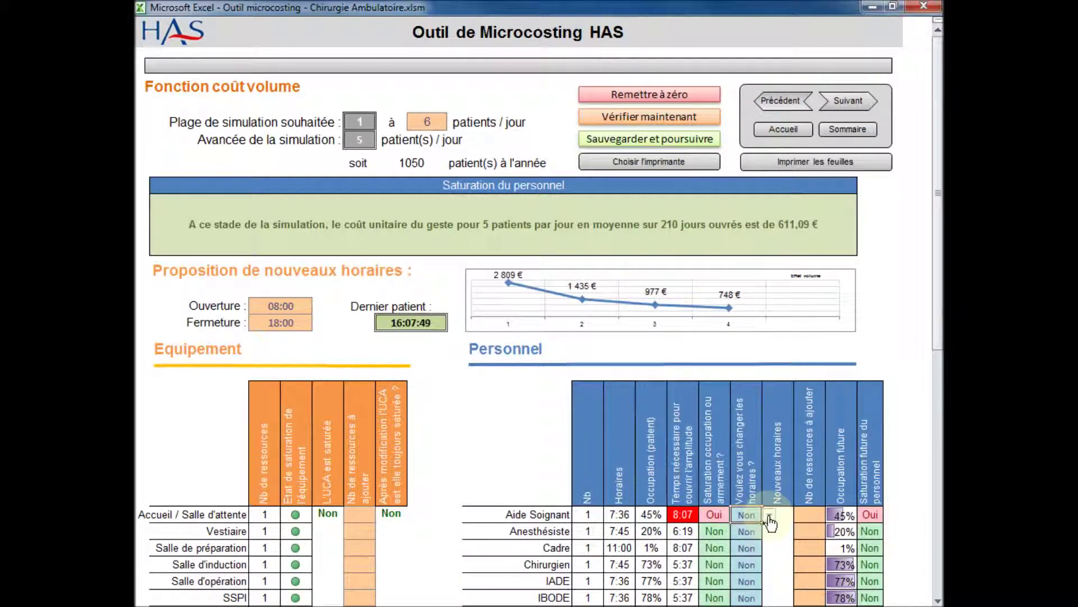
click(769, 514)
click(756, 528)
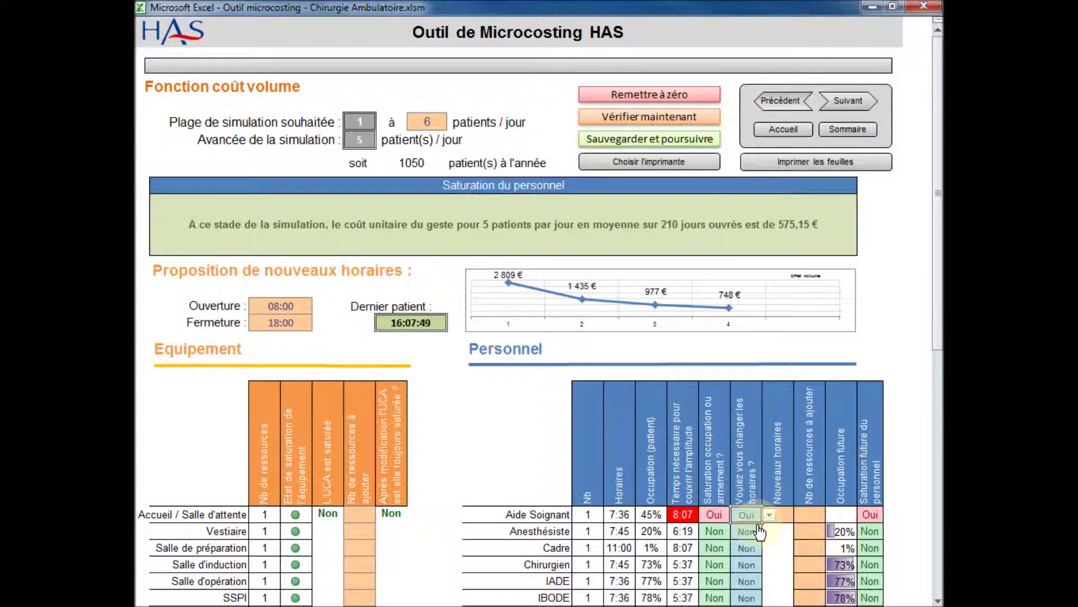
click(779, 516)
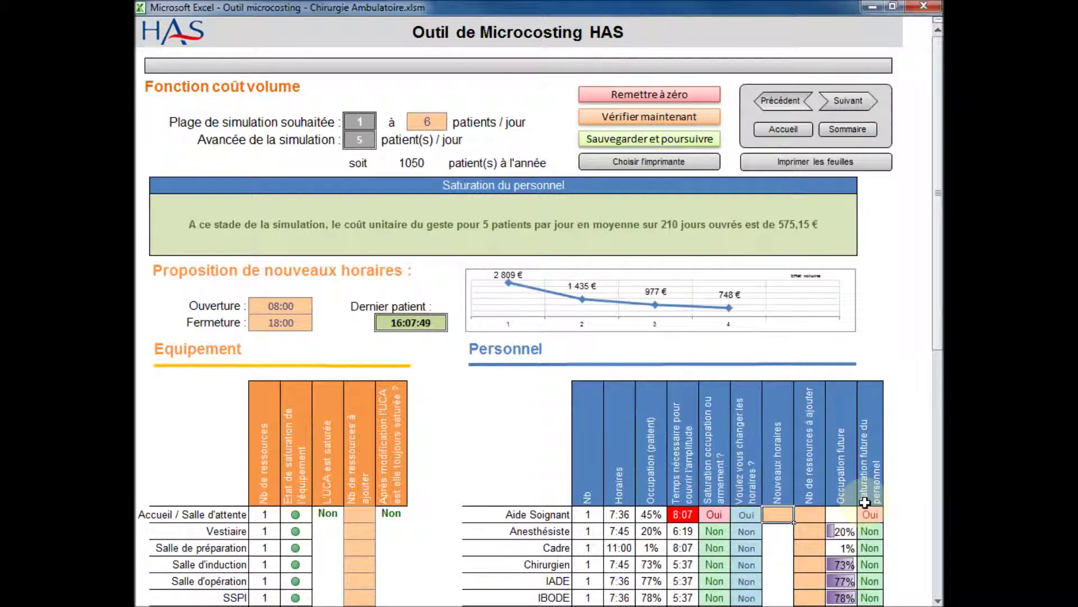
text(09:00)
click(809, 515)
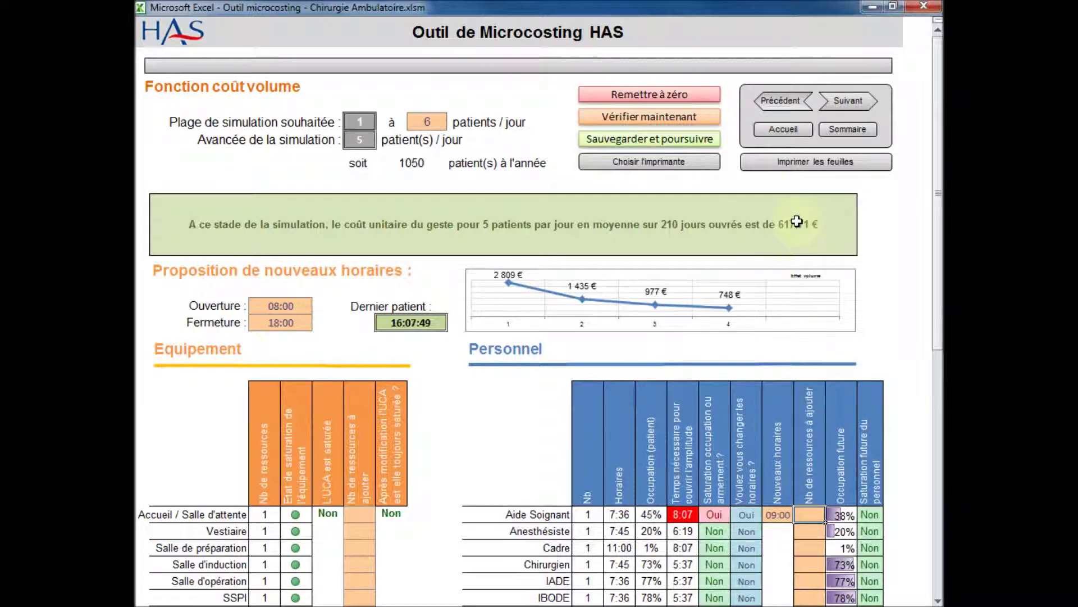
Step: Try the alternative of choosing Non for the Aide Soignant's hours change and adding 1 Aide Soignant resource instead
click(754, 515)
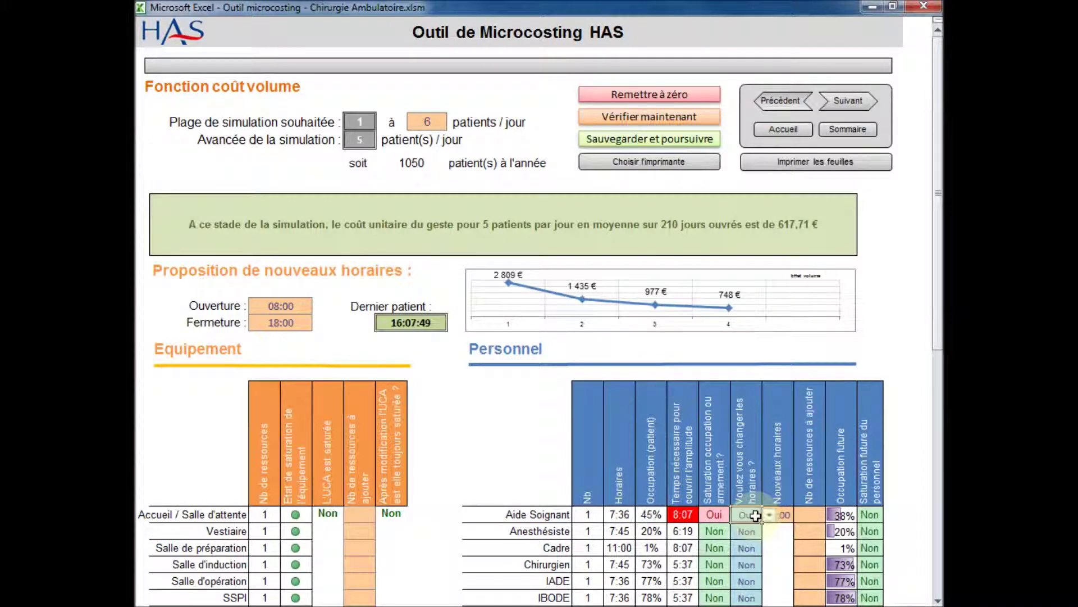
click(769, 514)
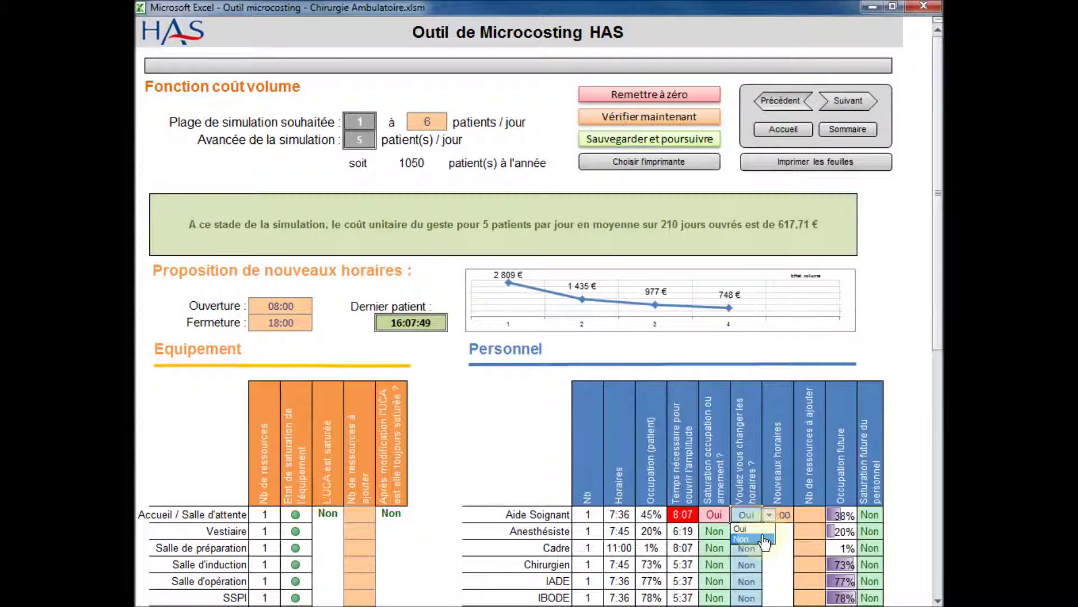
click(765, 539)
click(810, 515)
text(1)
click(807, 532)
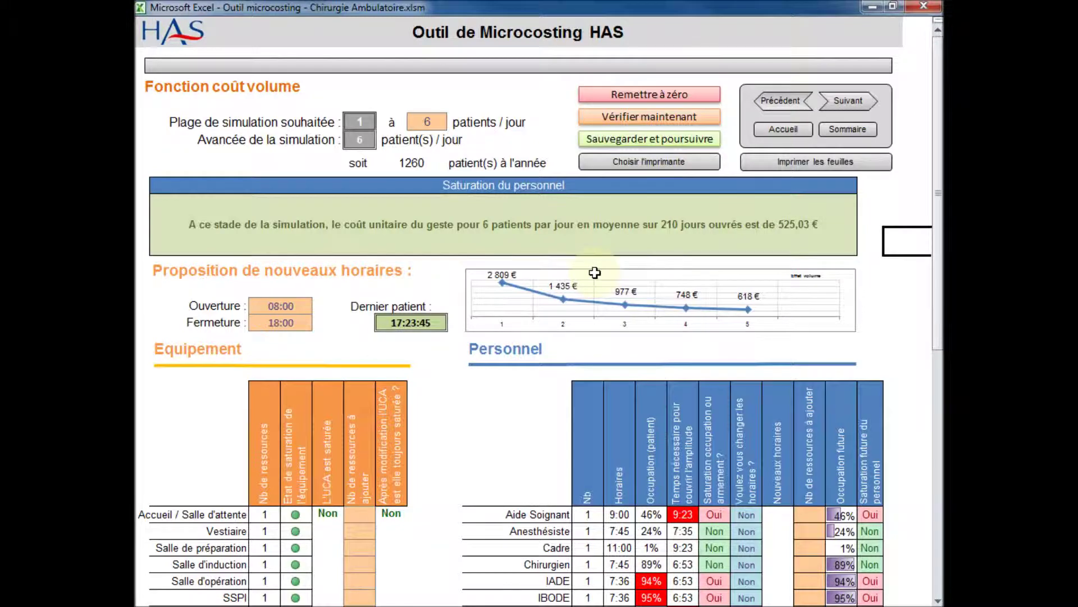
Step: At six patients per day, change the Aide Soignant's working hours to 08:30 and add 1 Aide Soignant resource
scroll(594, 274, down, 2)
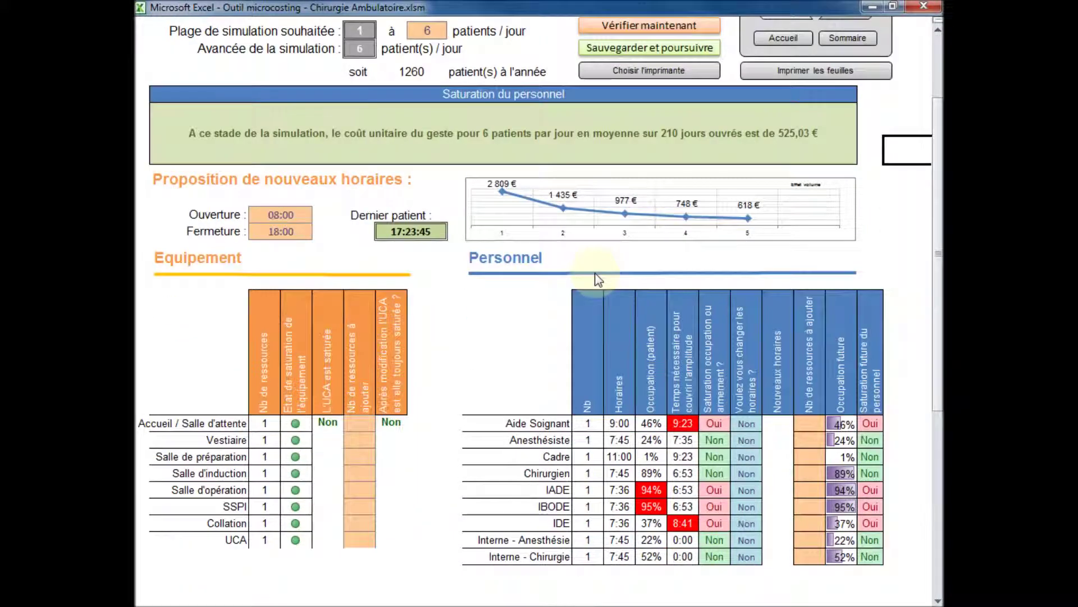
click(750, 423)
click(769, 424)
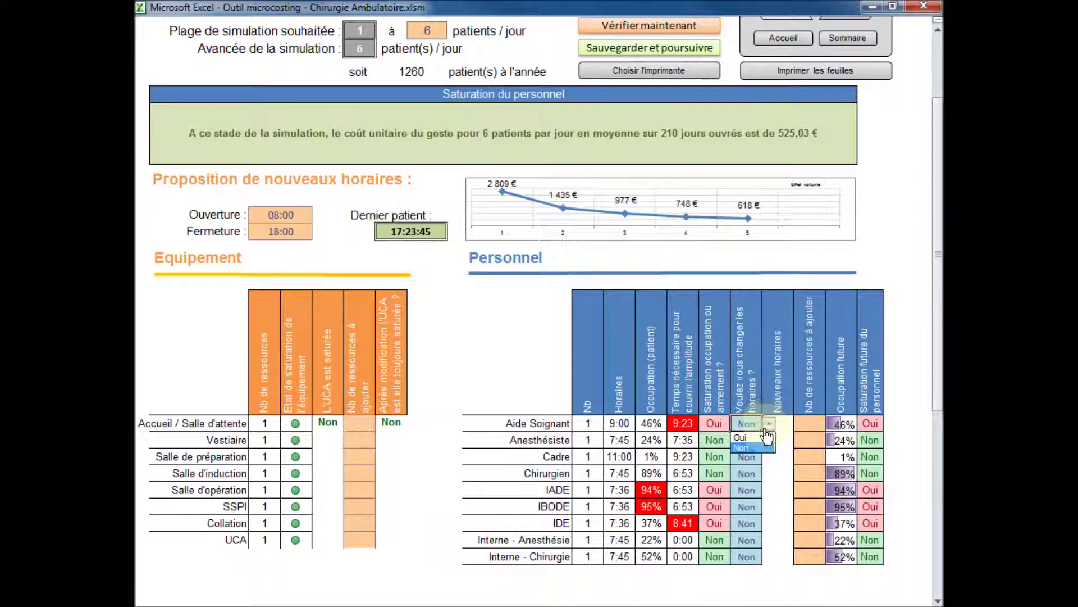
click(742, 438)
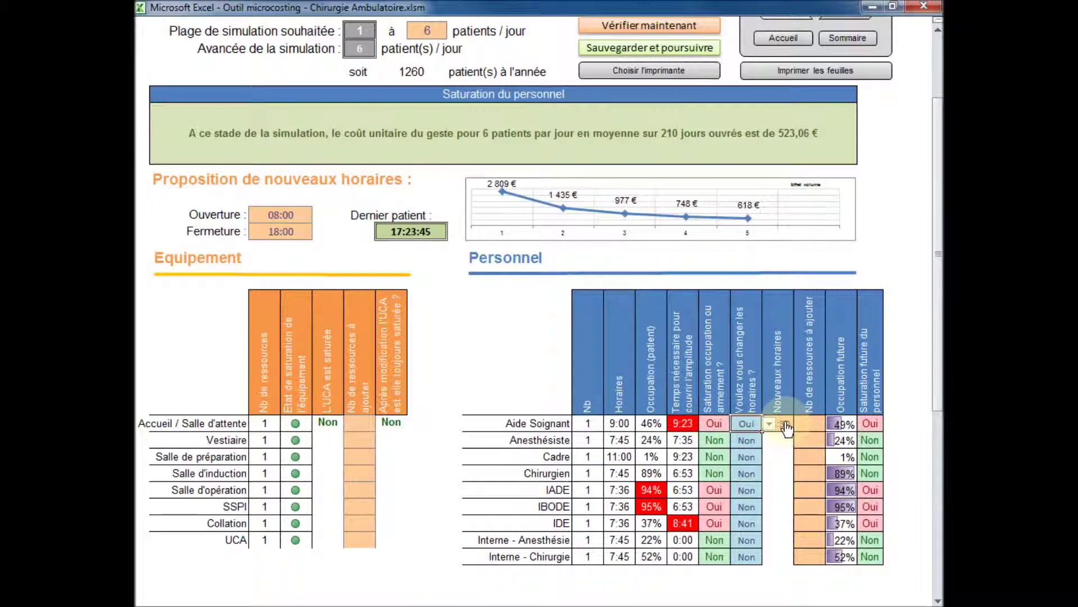
click(786, 426)
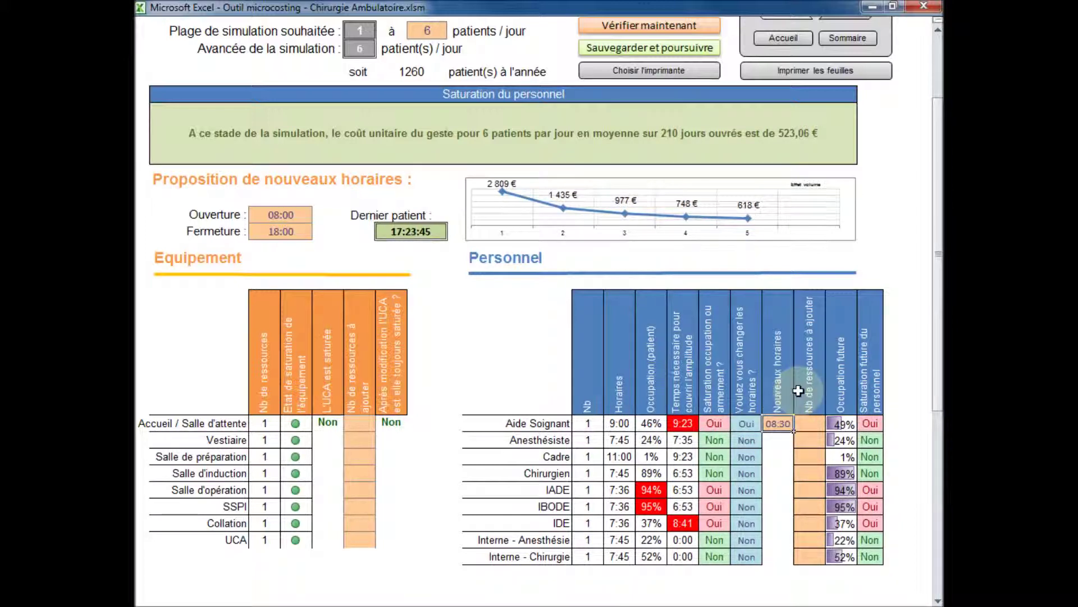
click(821, 426)
text(1)
key(Return)
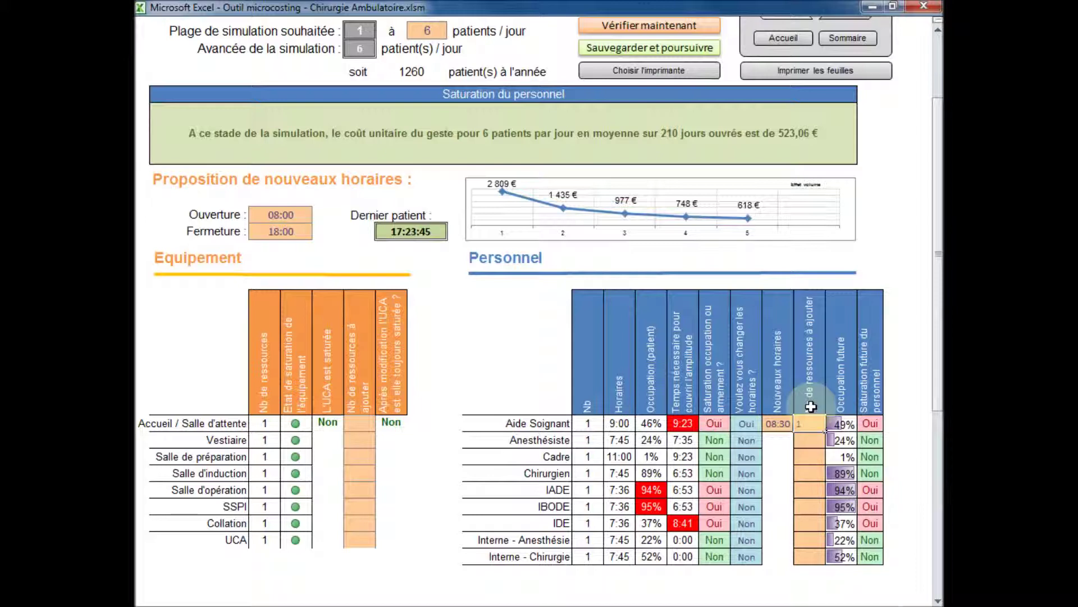
Step: Add 1 resource each to the IADE and IBODE staff
click(805, 492)
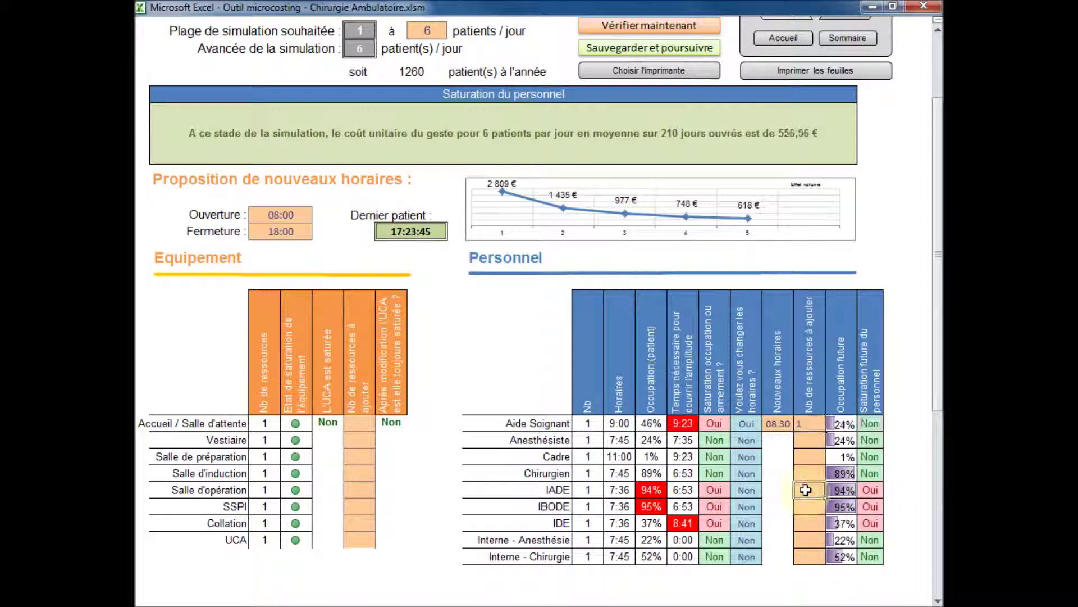
text(1)
key(Return)
text(1)
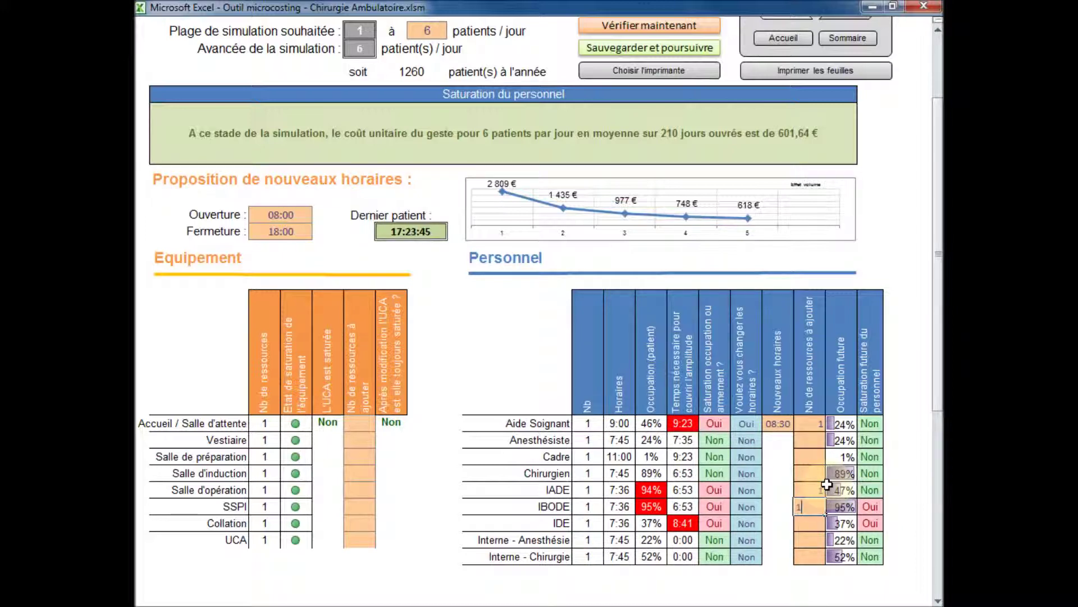
key(Return)
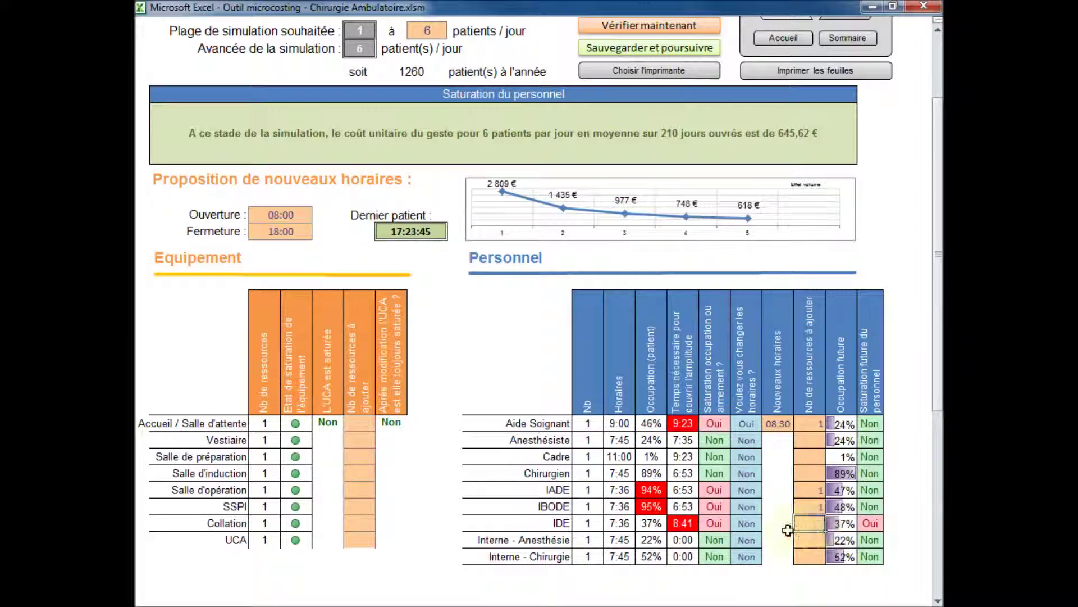
Step: Choose Oui for changing the IDE's working hours and set the new hours to 09:00
click(754, 523)
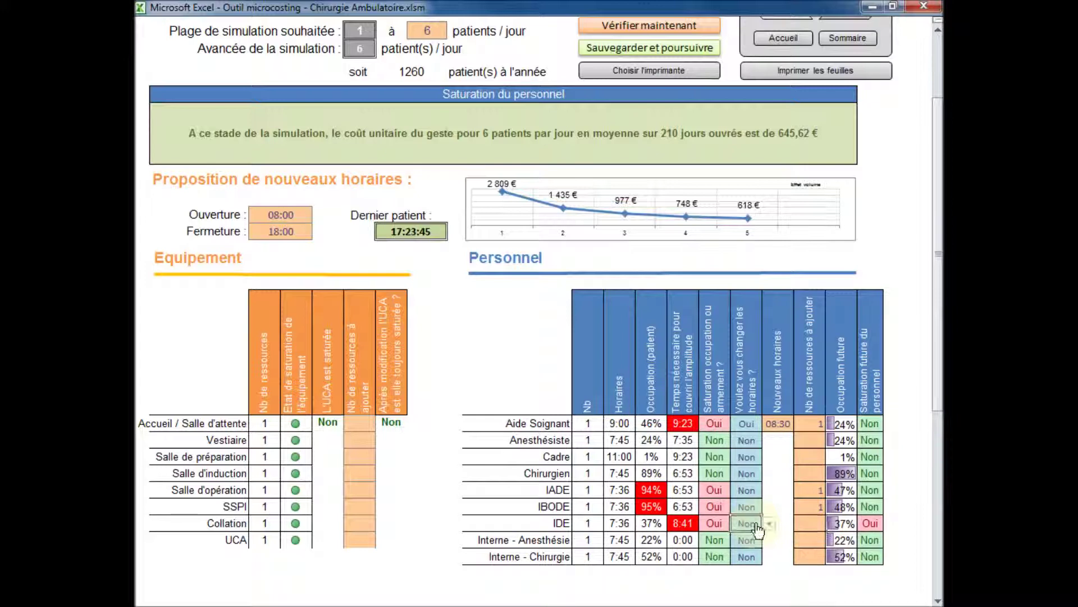
click(770, 523)
click(753, 537)
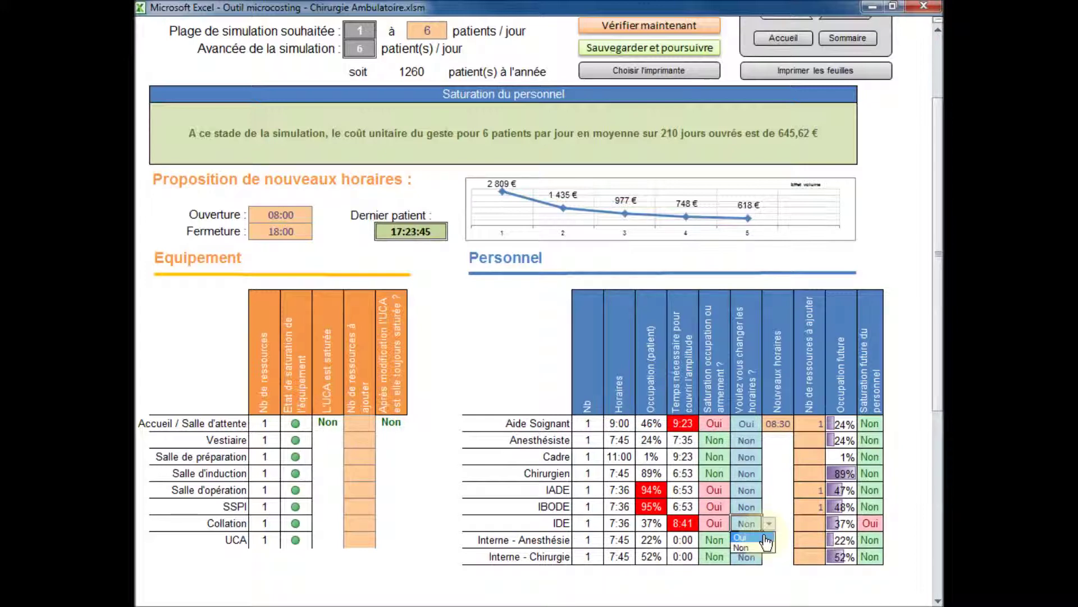
click(784, 522)
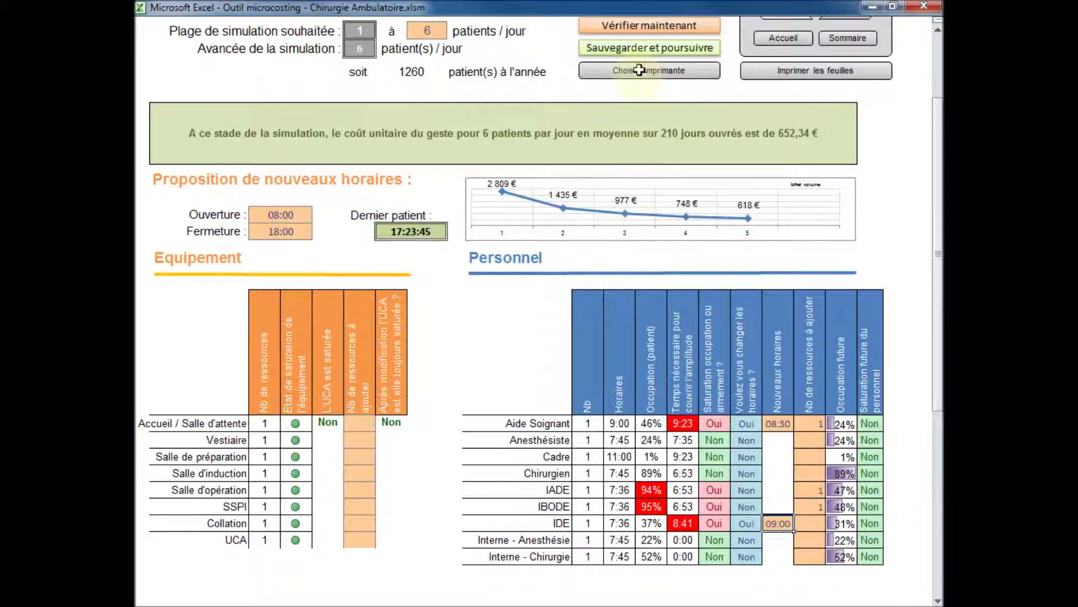
Step: Save the six-patients-per-day stage of the simulation and dismiss the message dialog
scroll(642, 48, up, 1)
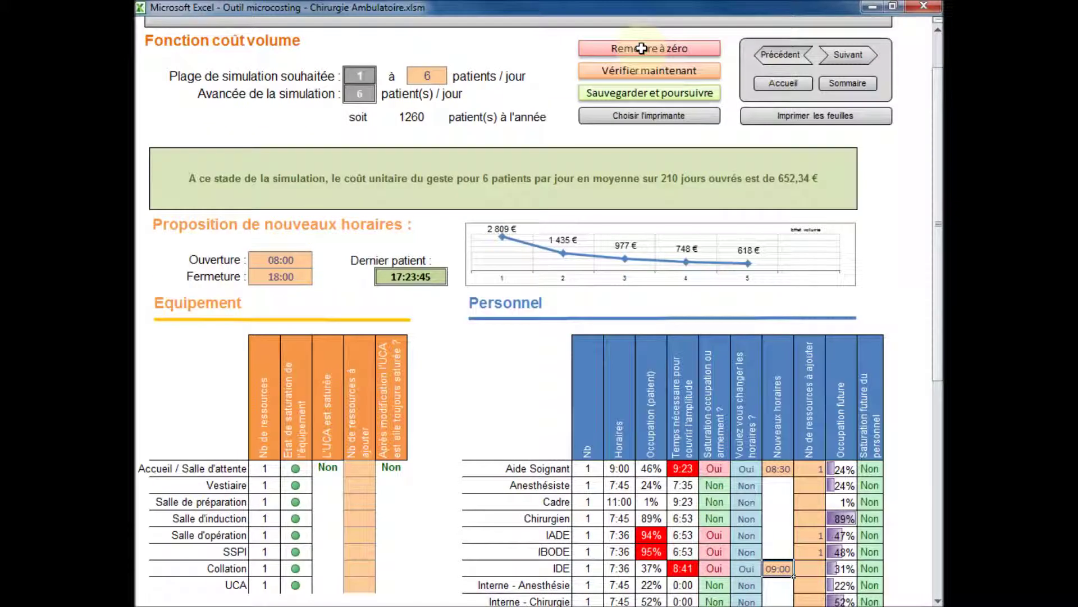
click(641, 100)
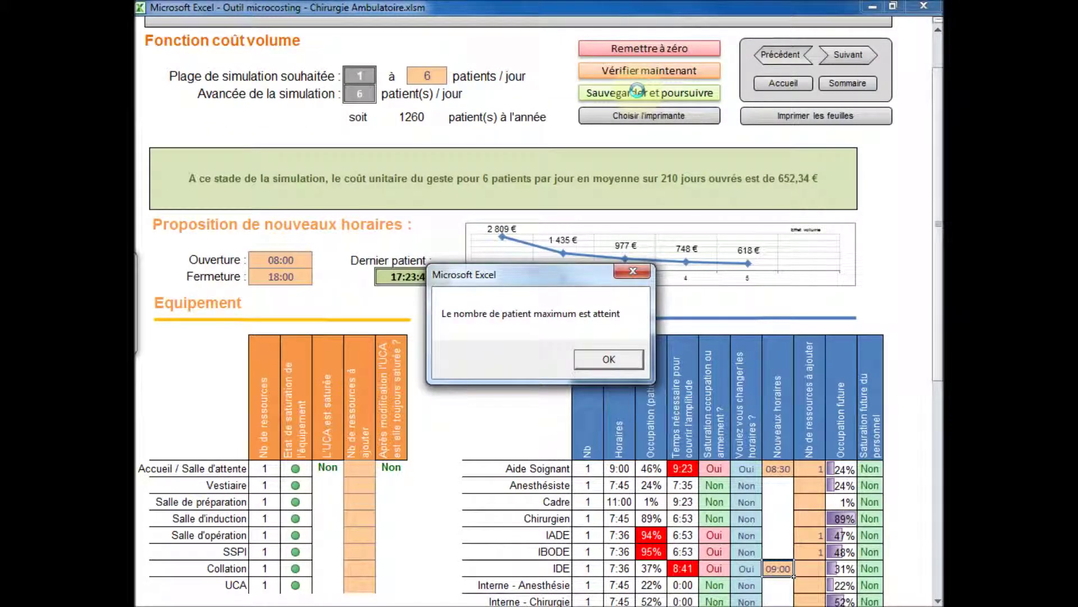
click(608, 358)
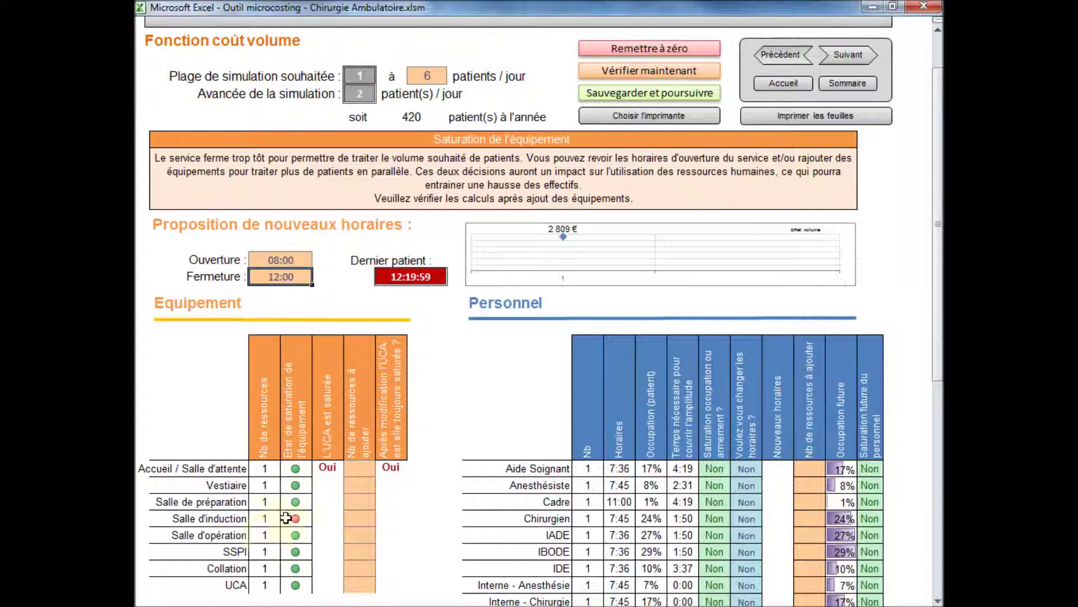
Step: Add 1 Salle d'induction to the equipment for the two-patients-per-day stage and verify the simulation
click(366, 523)
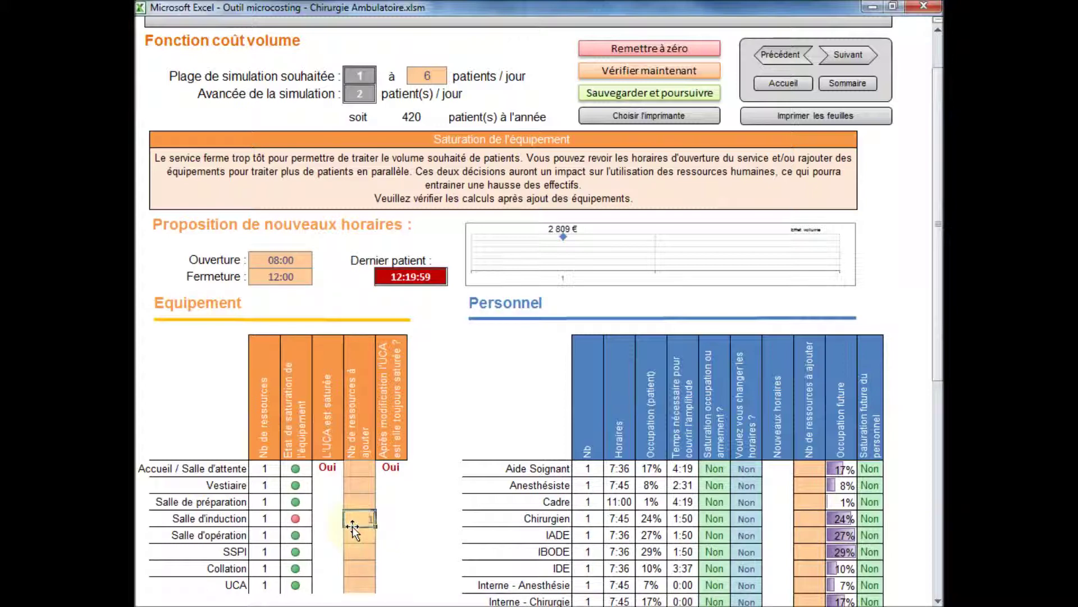
click(356, 532)
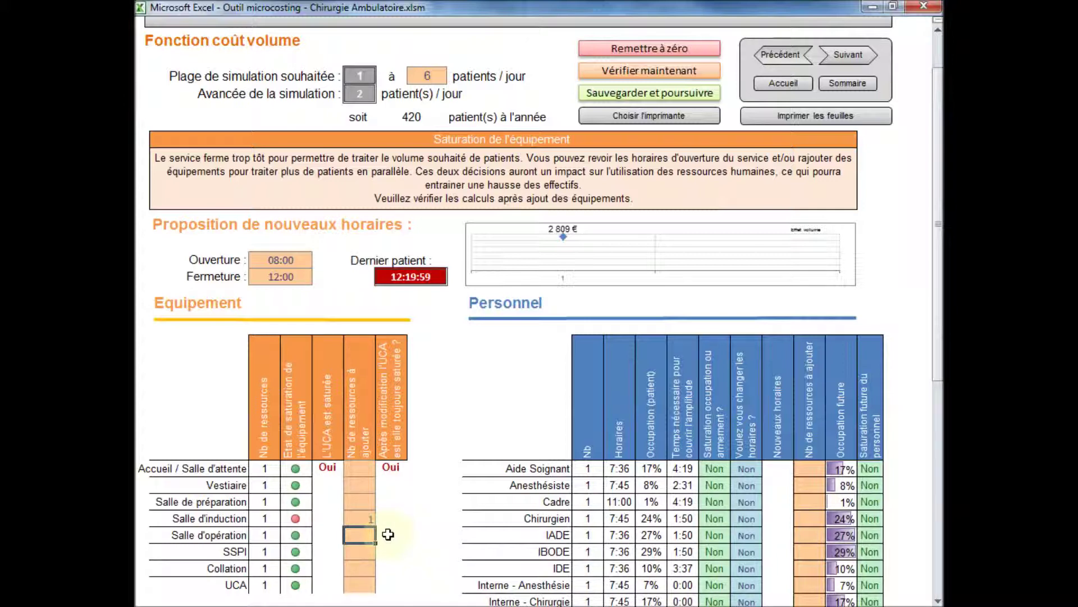
click(632, 73)
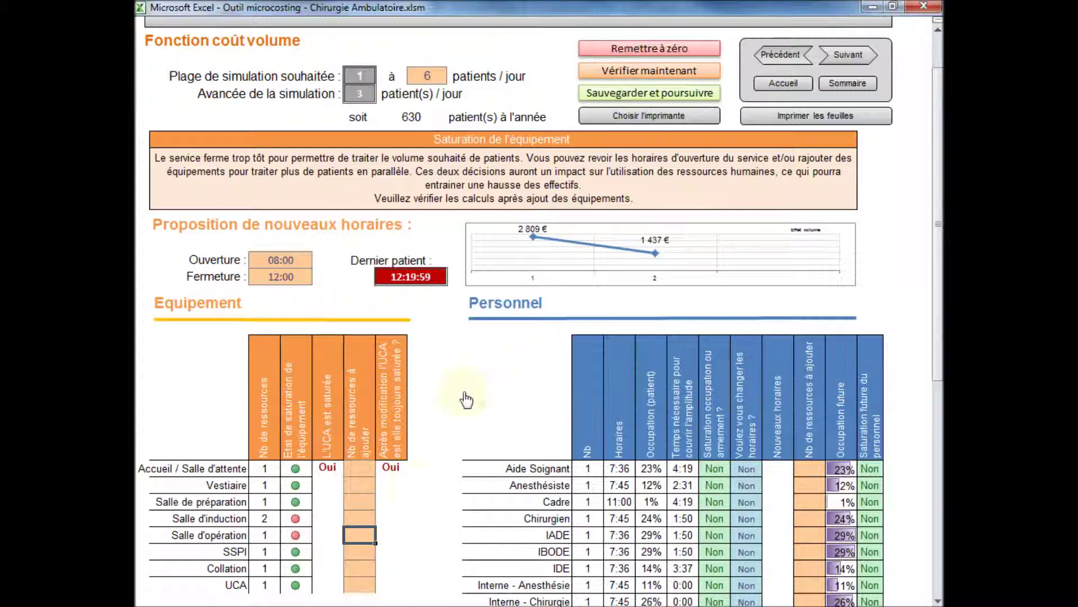
Step: Add 1 Salle d'induction and 1 Salle d'opération to the equipment for the three-patients-per-day stage
click(360, 517)
text(1)
key(Return)
text(1)
key(Return)
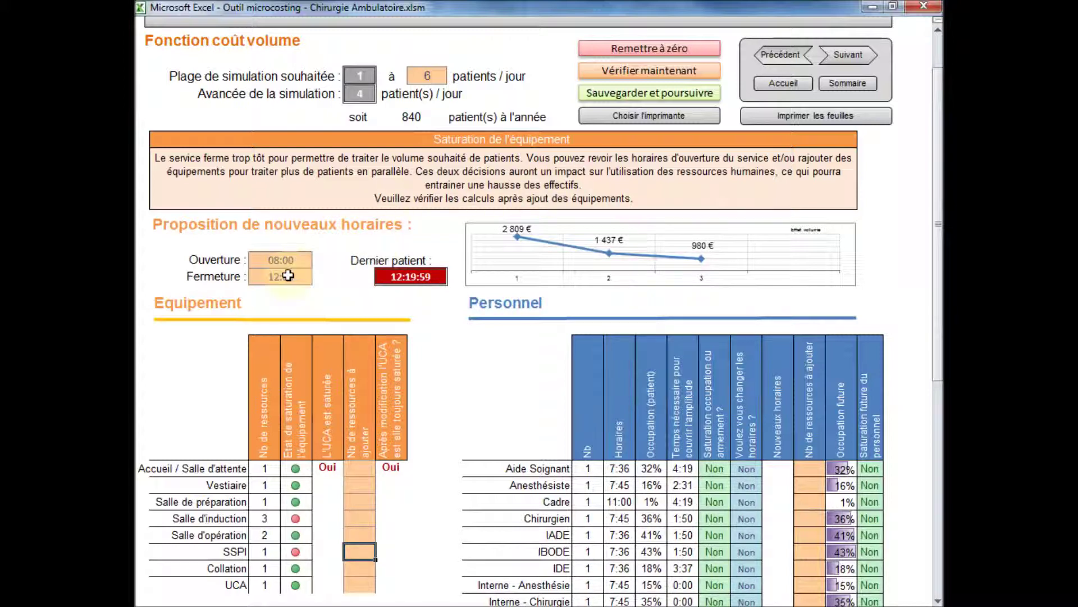
Step: Set the unit's proposed closing time (Fermeture) to 13:30 for the four-patients-per-day stage
click(288, 275)
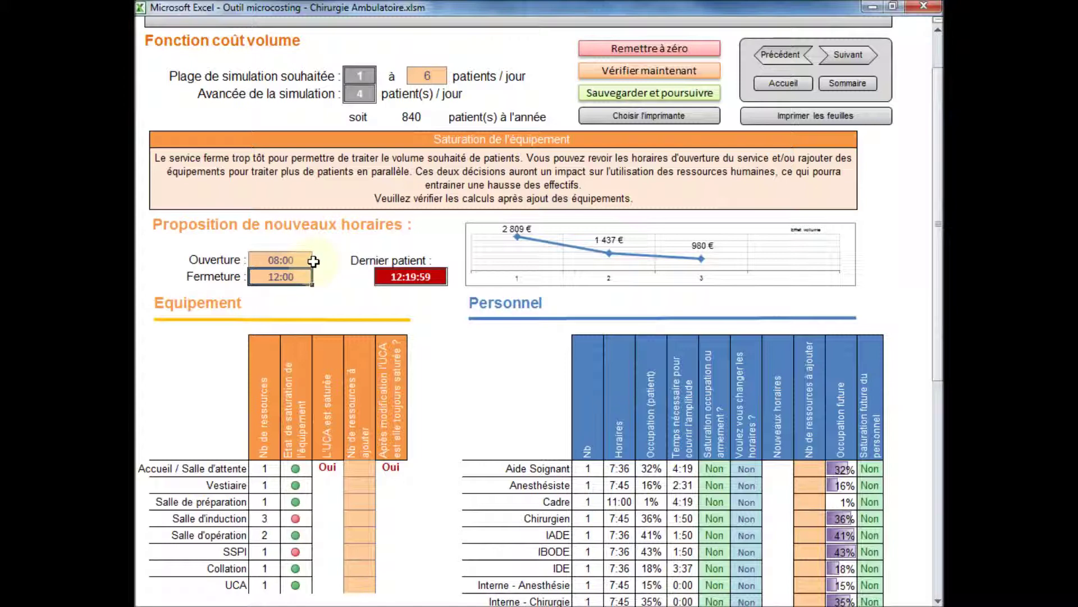
text(13:30)
key(Return)
key(Return)
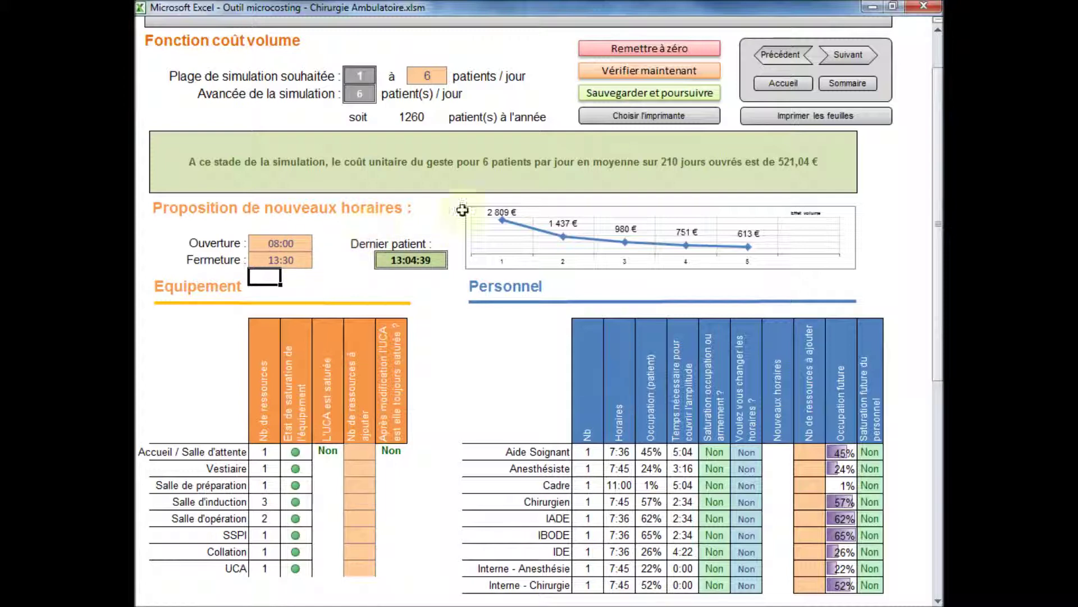
Step: Save the six-patients-per-day stage of the simulation, closing its message, and display the full Effet volume chart below the resource tables
click(642, 97)
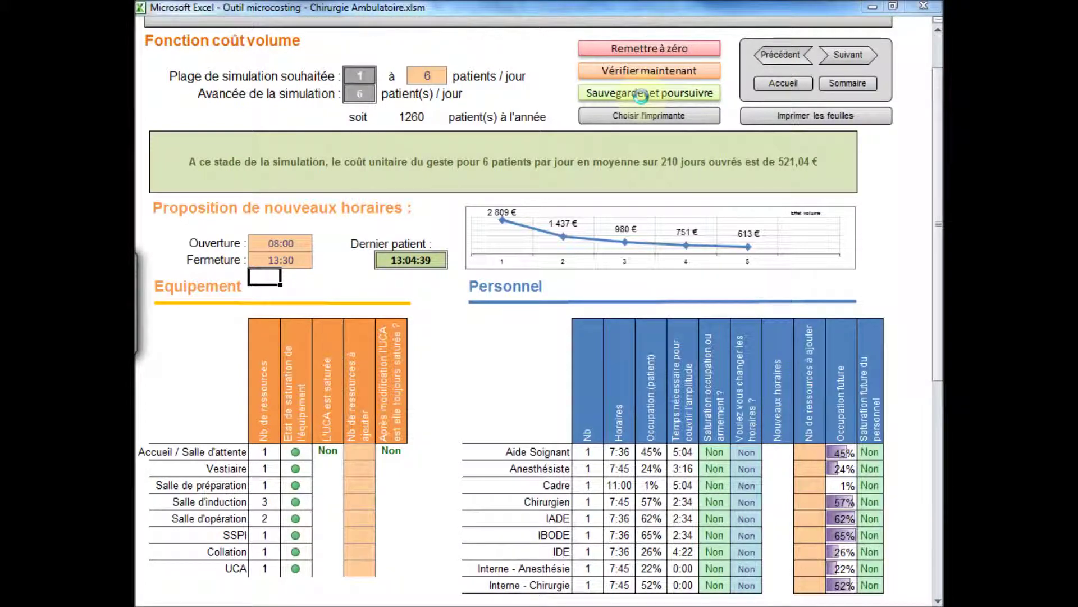
click(612, 360)
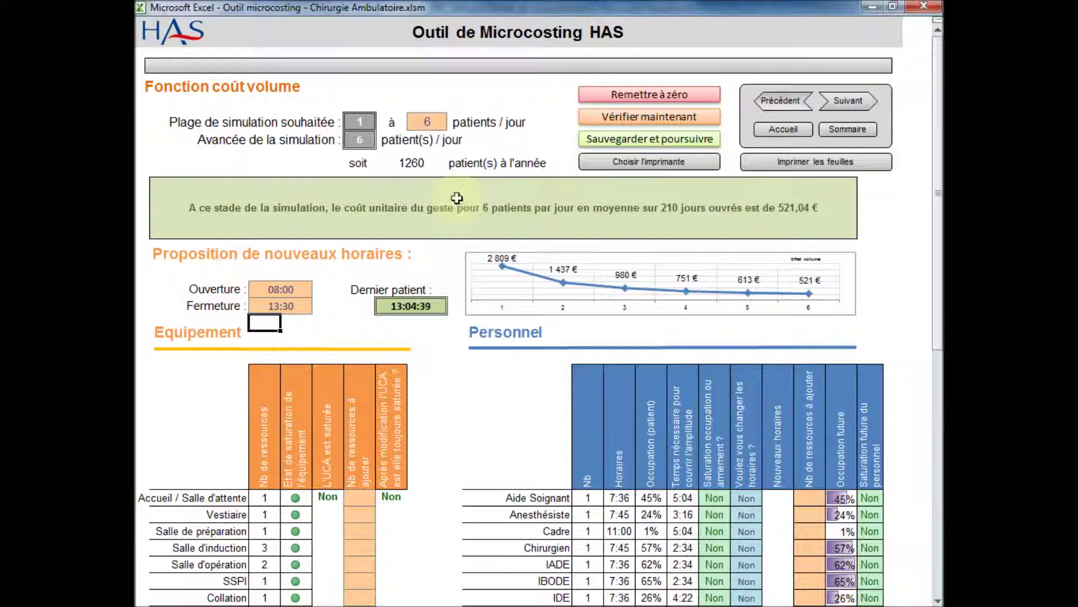
scroll(460, 201, down, 3)
scroll(459, 201, down, 4)
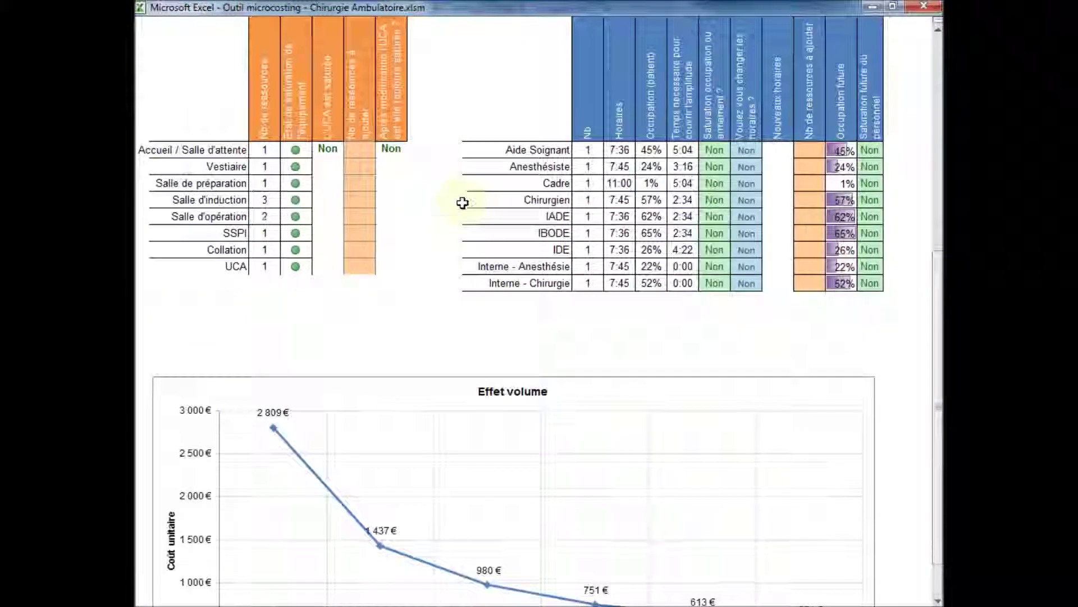
scroll(459, 204, down, 3)
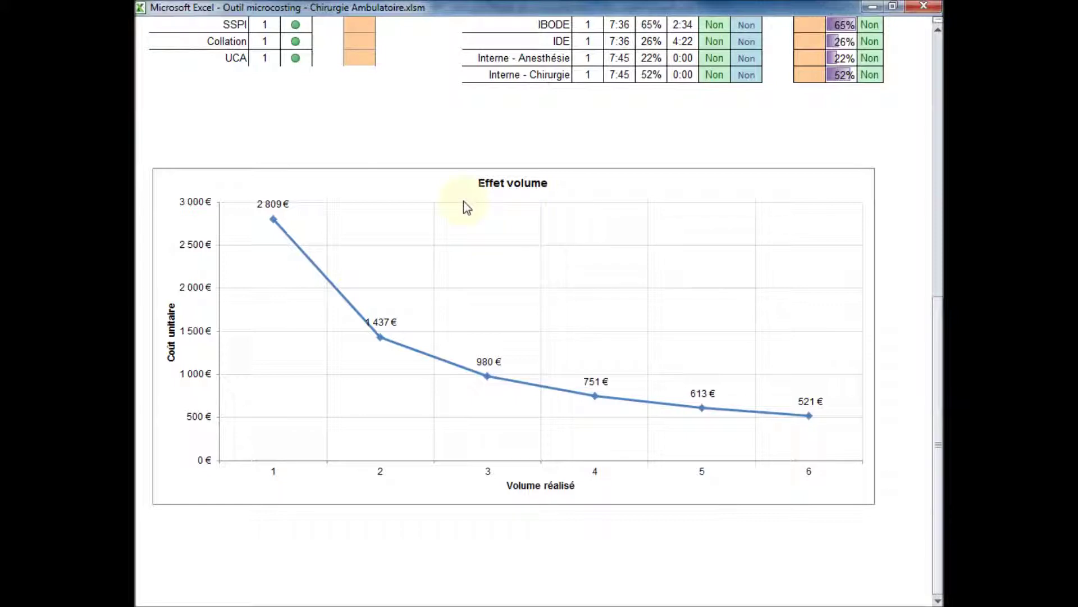